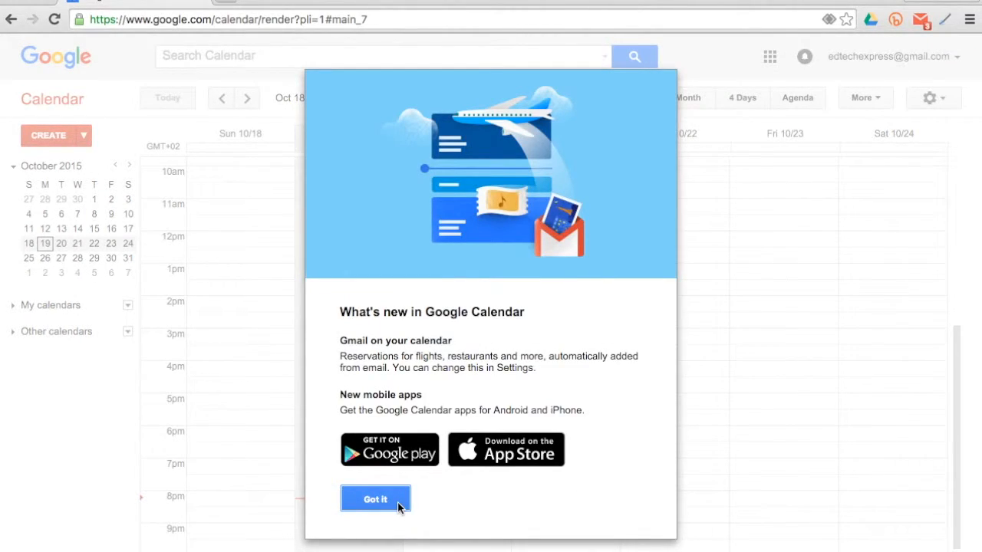
Dismiss the What's new notice and set up a new calendar named "Personal" with the description "All my personal events"
left_click(375, 500)
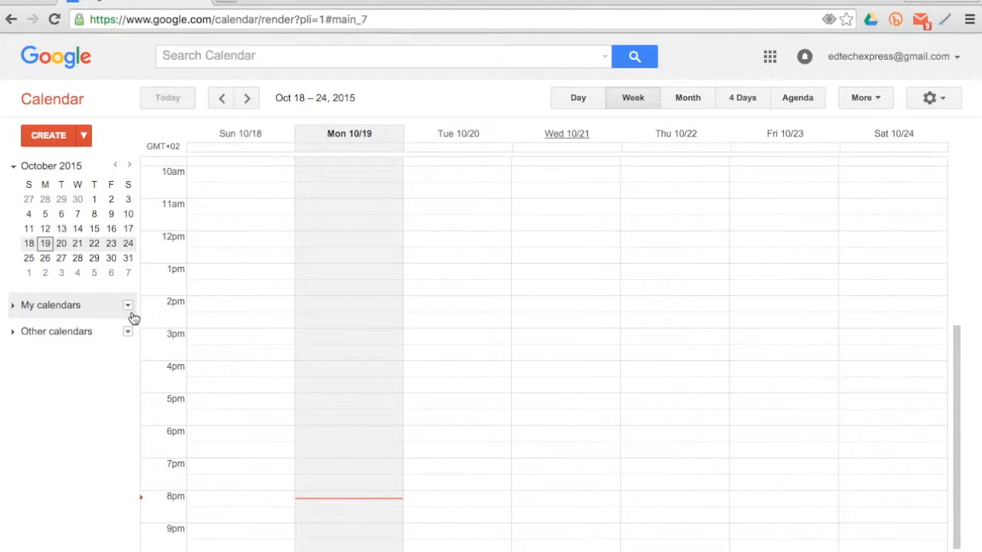
left_click(128, 308)
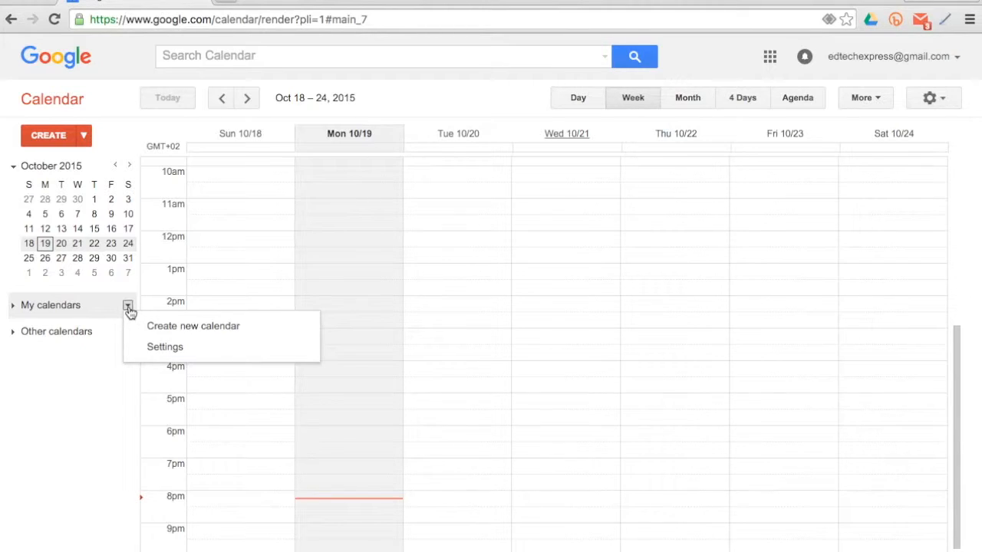
left_click(189, 332)
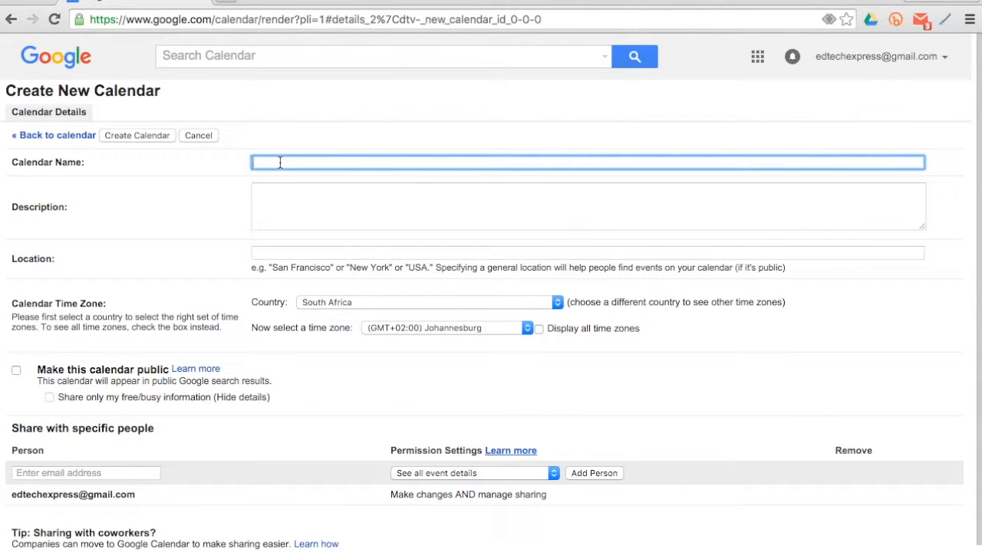
type("Personal")
left_click(284, 195)
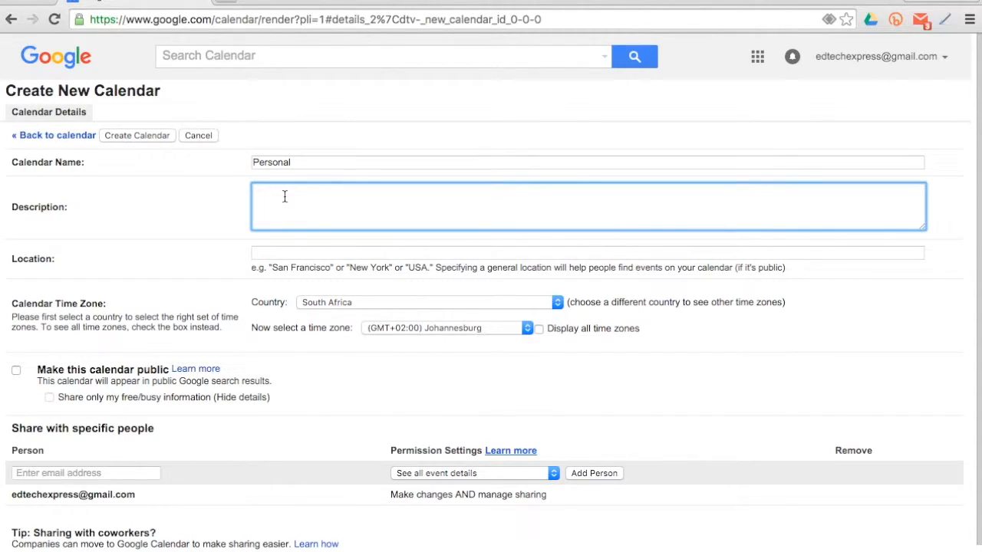
type("All my personal events")
left_click(311, 253)
scroll(311, 253, "down", 1)
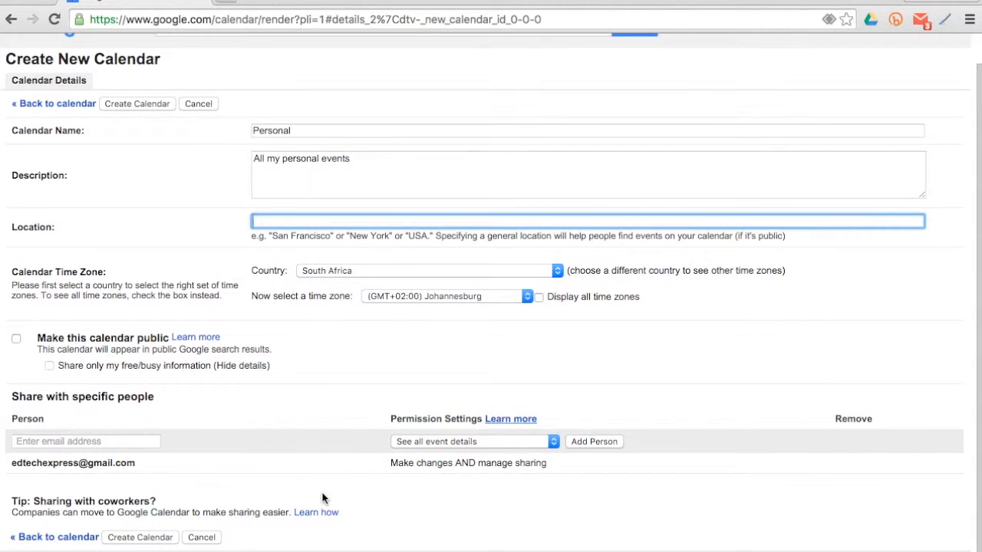
Enter the e-mail address of the person to share the calendar with, and create the calendar
left_click(556, 272)
left_click(557, 271)
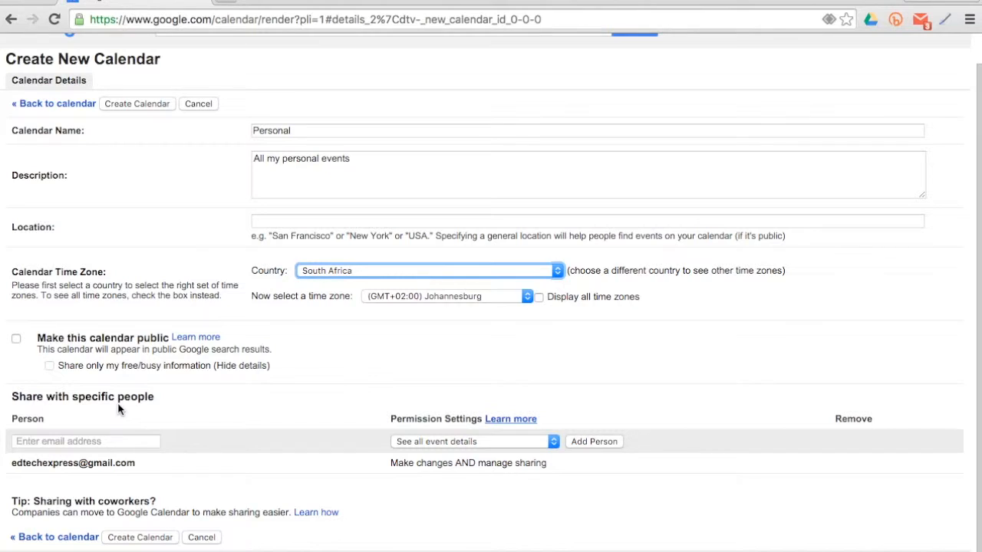
left_click(52, 451)
left_click(69, 444)
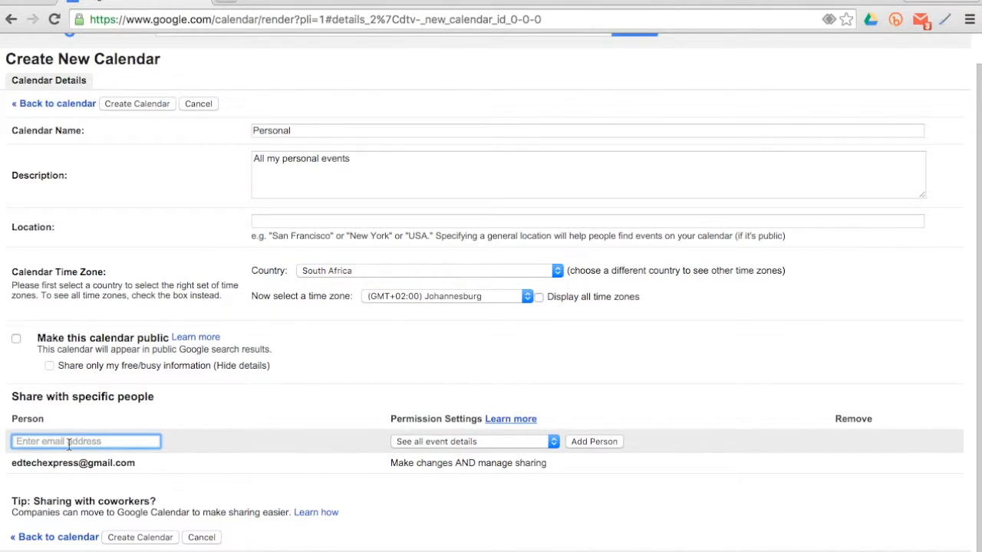
type("jenna@example.co.za")
left_click(141, 536)
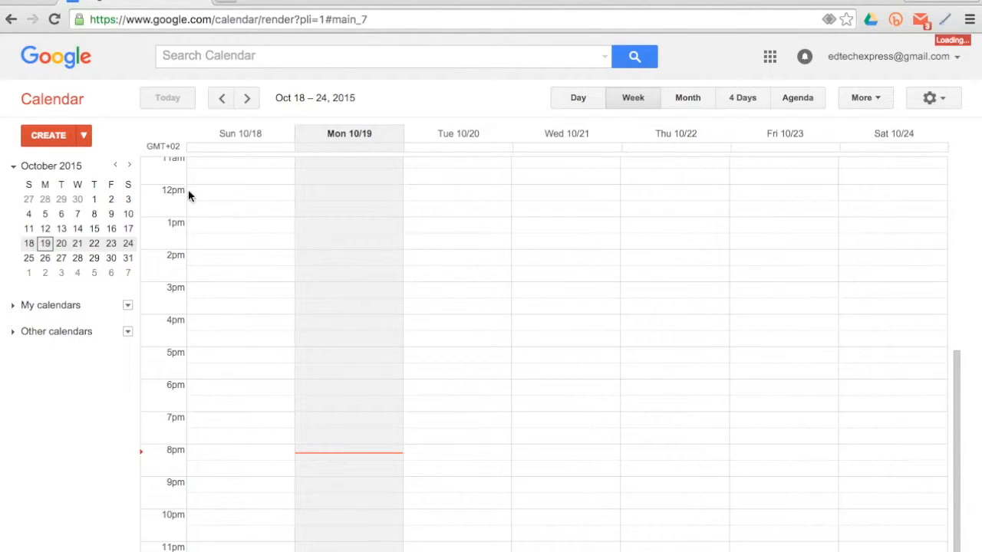
Start a new event titled "EdTechExpress video launch", declining to invite the shared person to Google Calendar
left_click(48, 136)
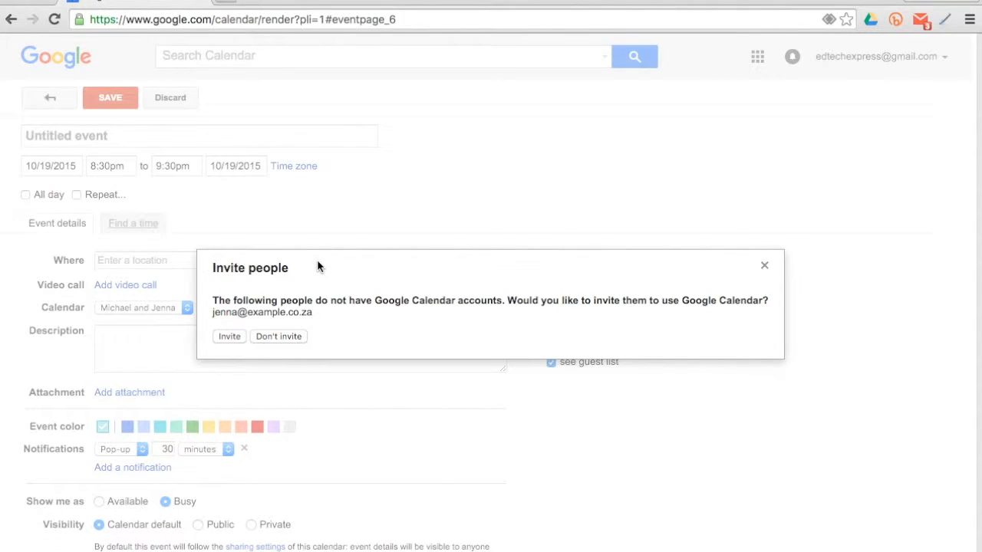
left_click(266, 336)
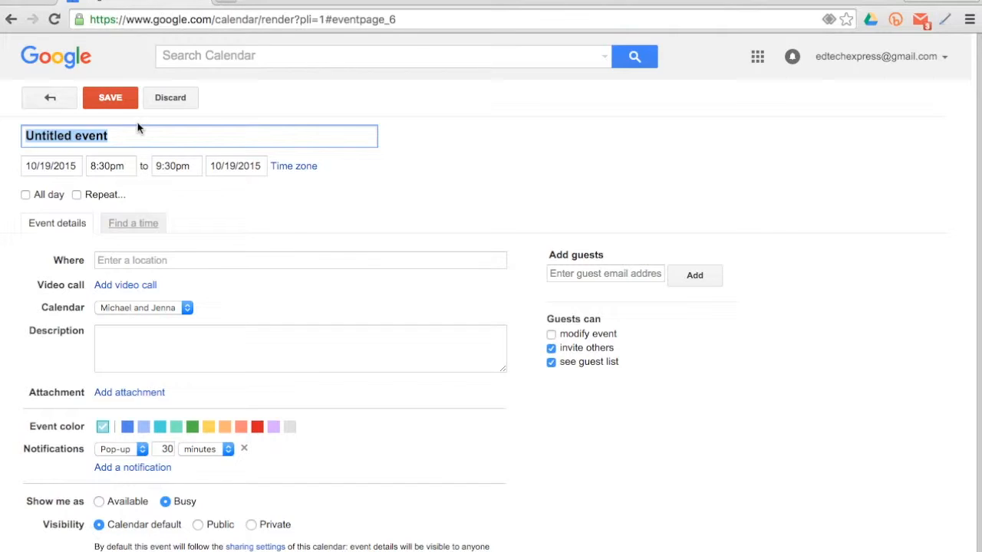
type("EdE")
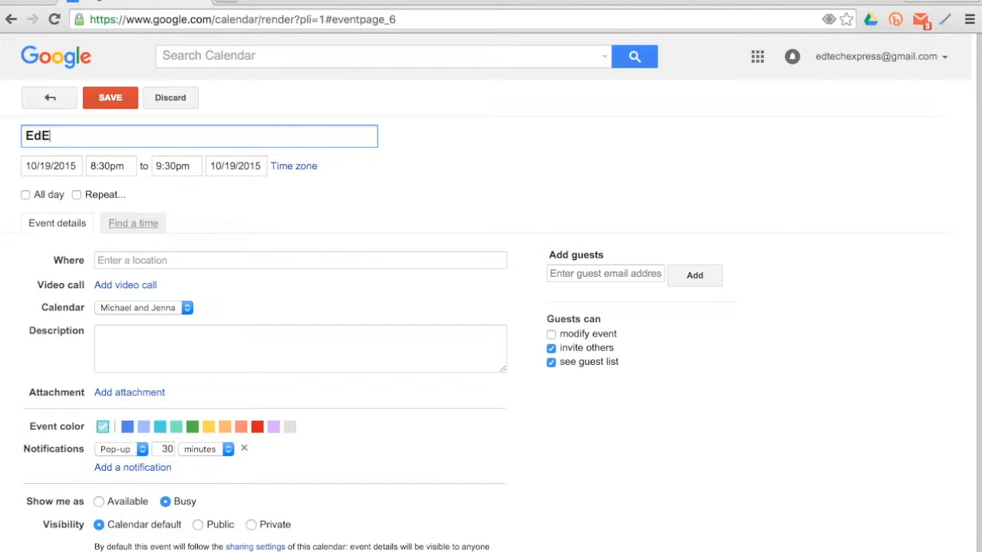
key("BackSpace")
type("TechExpress")
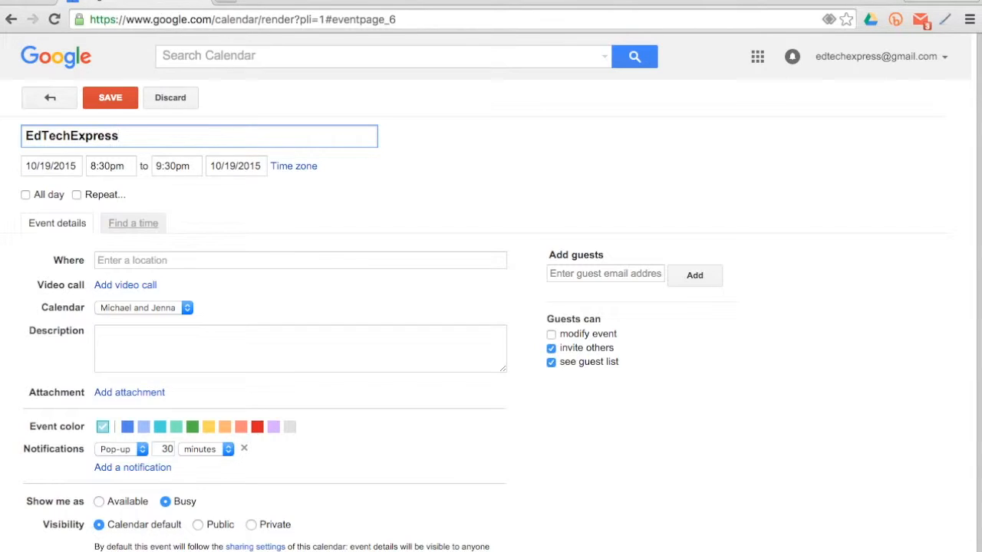
type(" video launch")
Examine the event's date, time, location, description, calendar choice and guest permission options
scroll(143, 244, "down", 1)
left_click(52, 145)
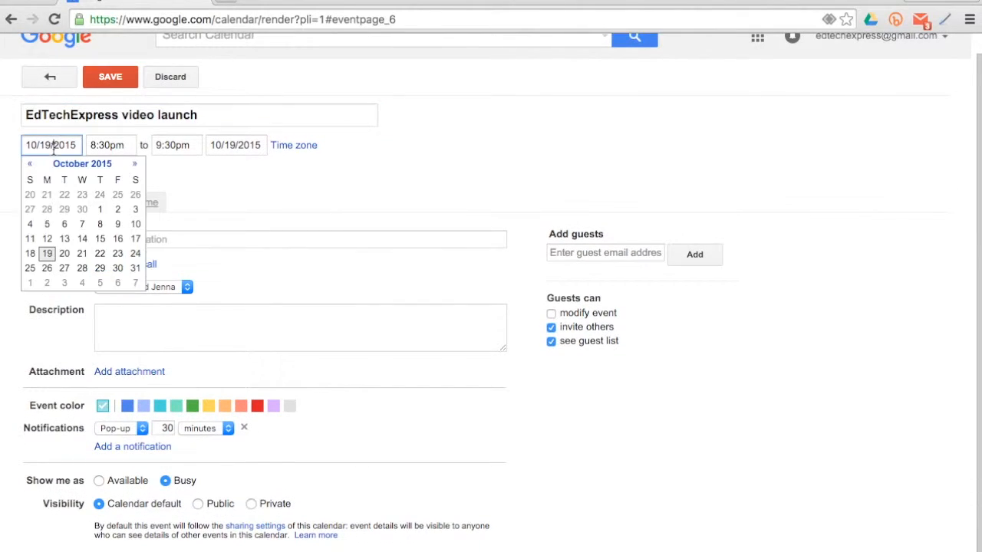
left_click(106, 145)
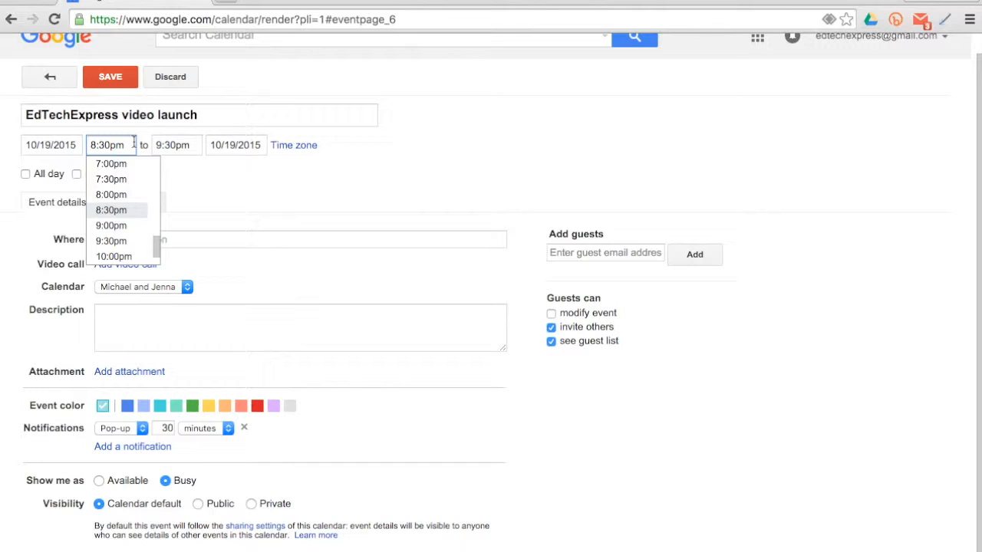
left_click(177, 145)
left_click(228, 145)
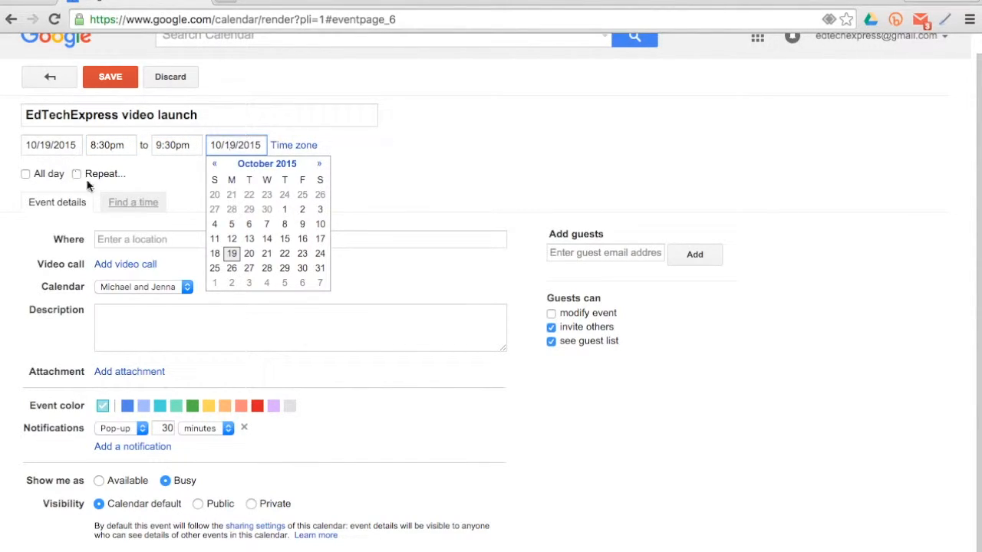
left_click(131, 238)
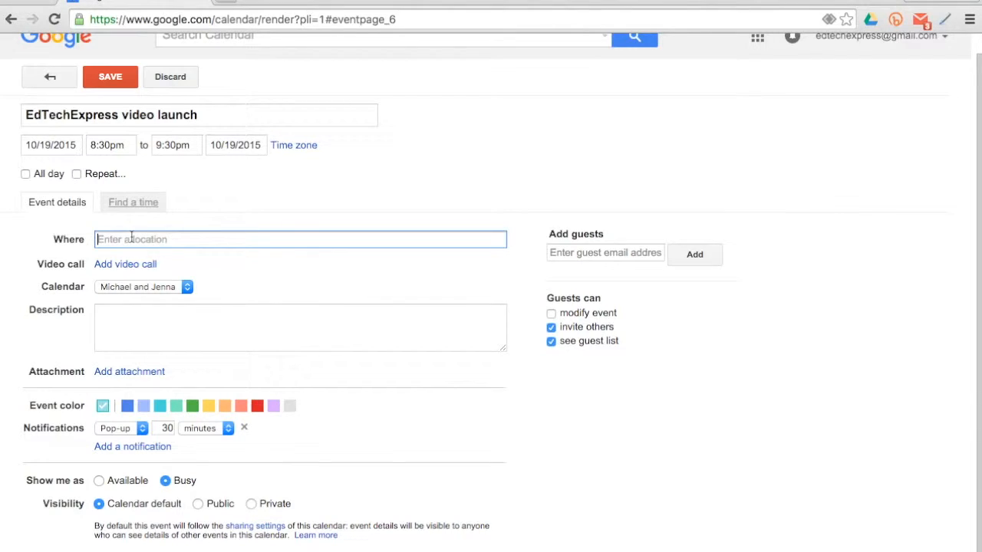
left_click(134, 305)
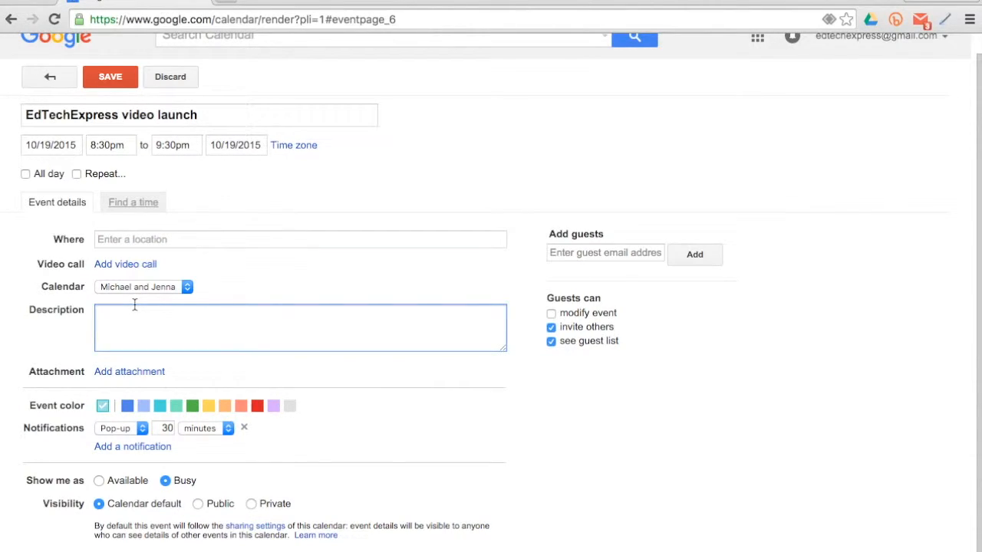
left_click(178, 284)
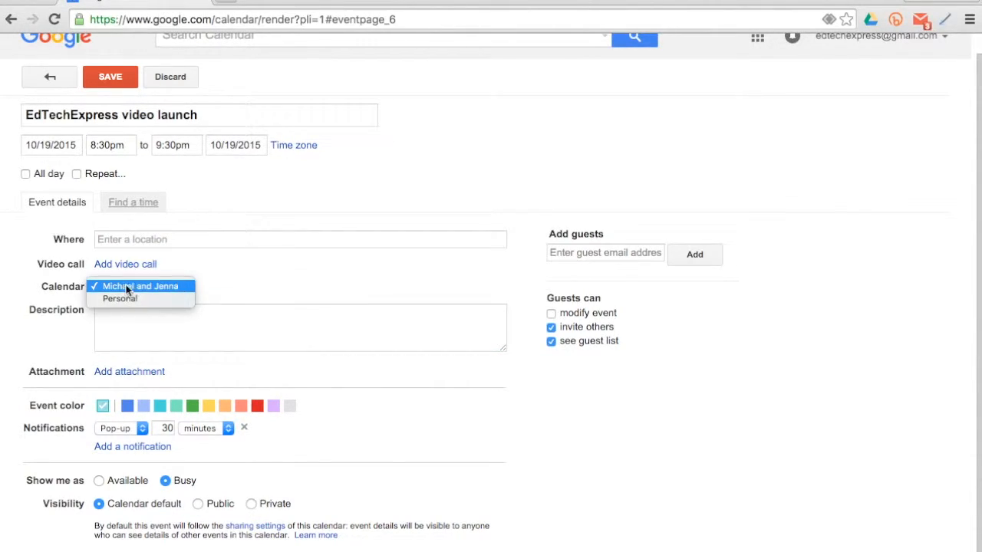
left_click(304, 259)
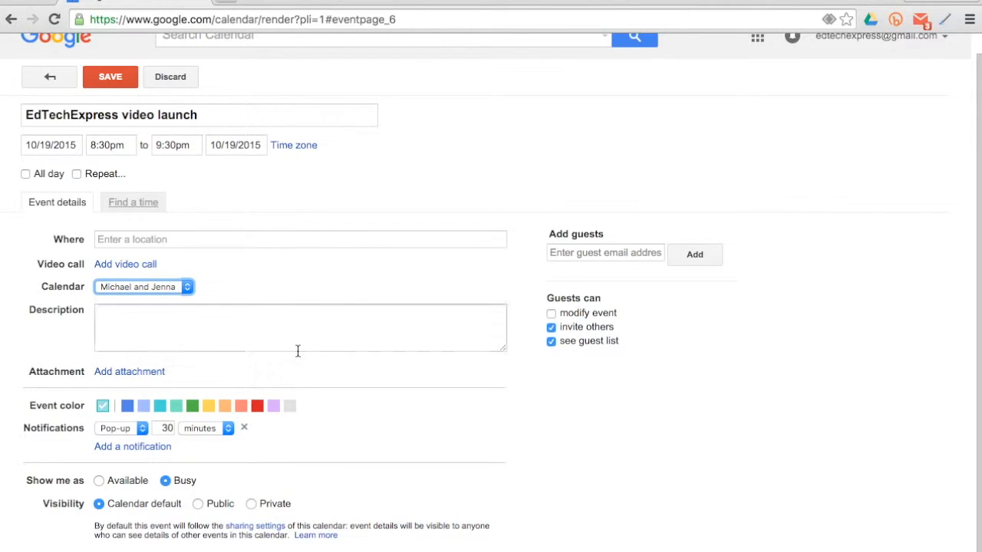
scroll(236, 311, "down", 1)
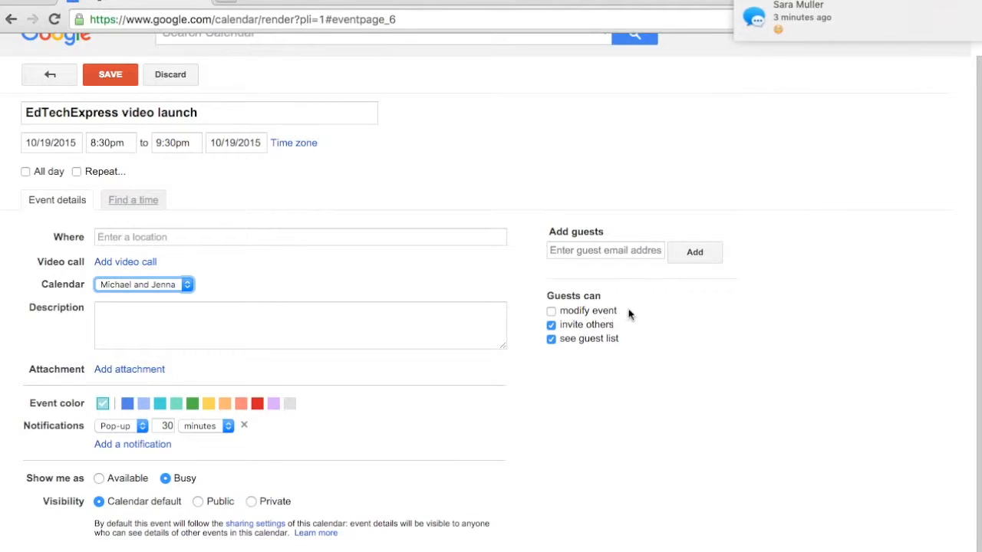
left_click(602, 337)
left_click(602, 338)
scroll(501, 243, "up", 1)
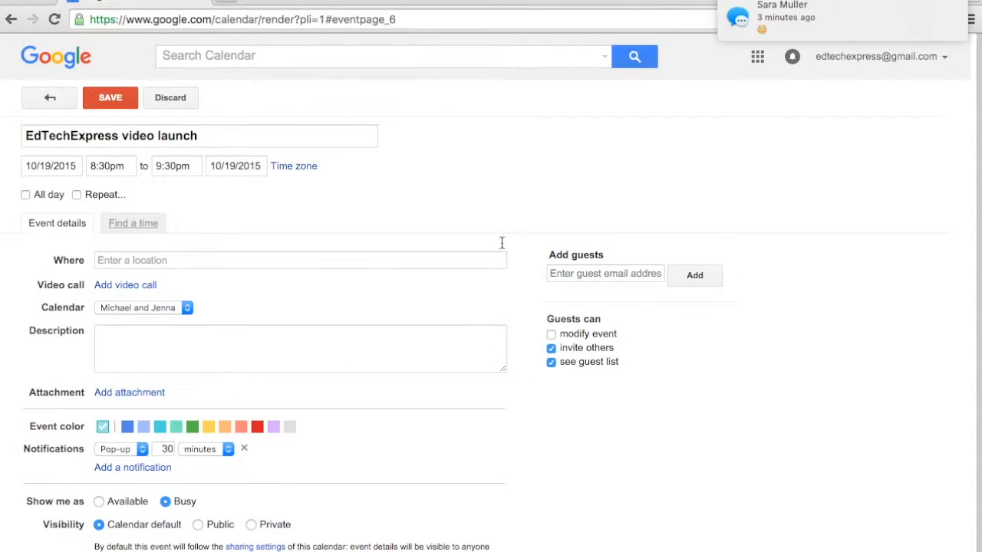
scroll(245, 310, "down", 1)
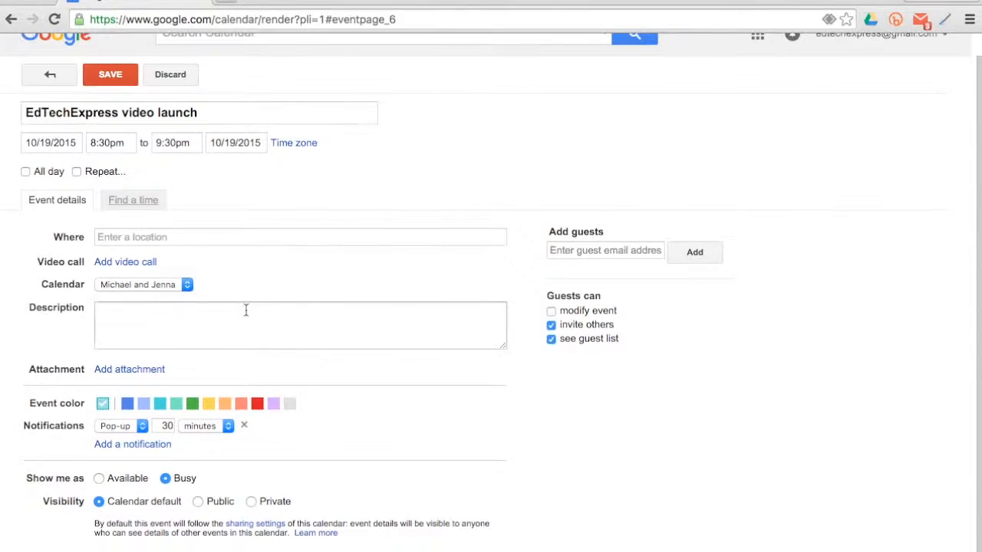
Save the EdTechExpress video launch event and view it in the week schedule
scroll(651, 165, "up", 1)
left_click(110, 98)
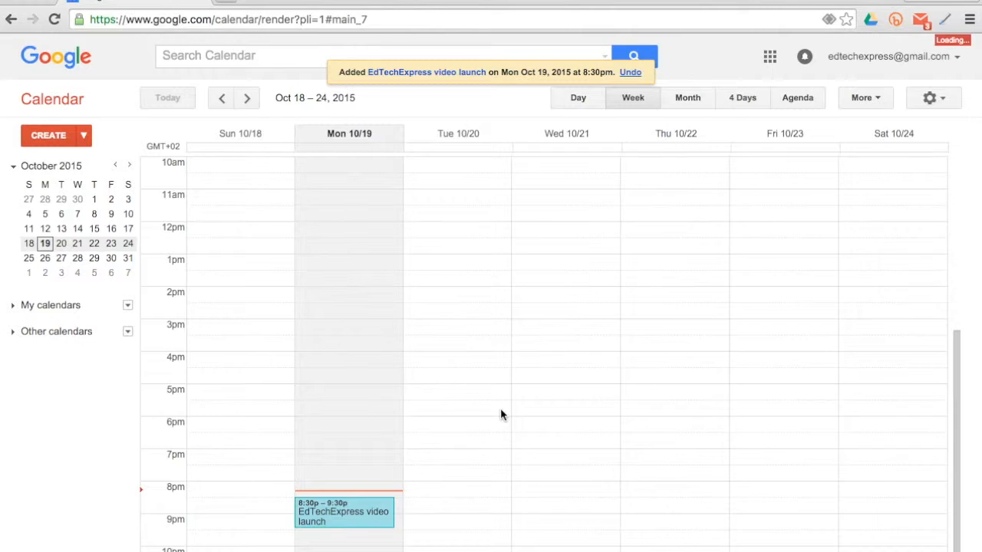
scroll(500, 414, "down", 2)
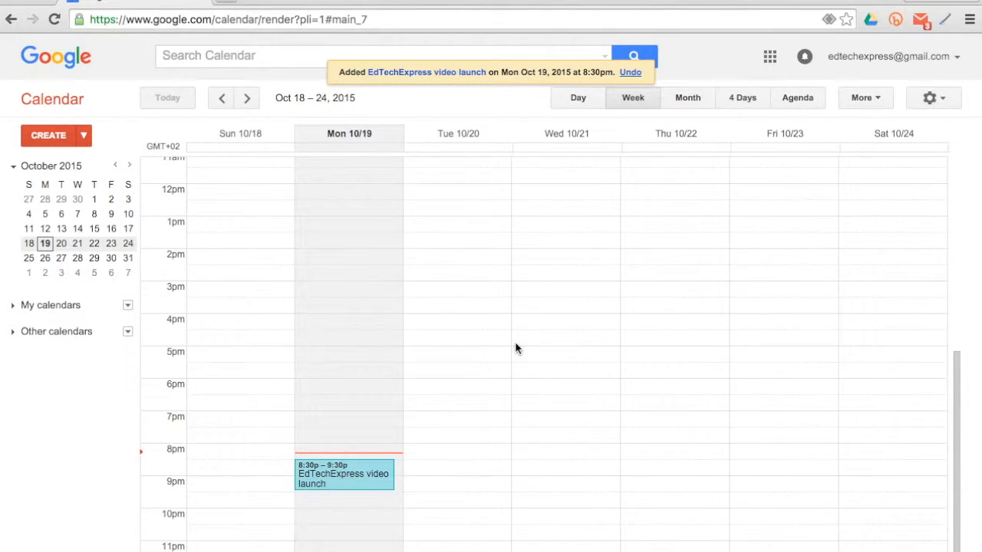